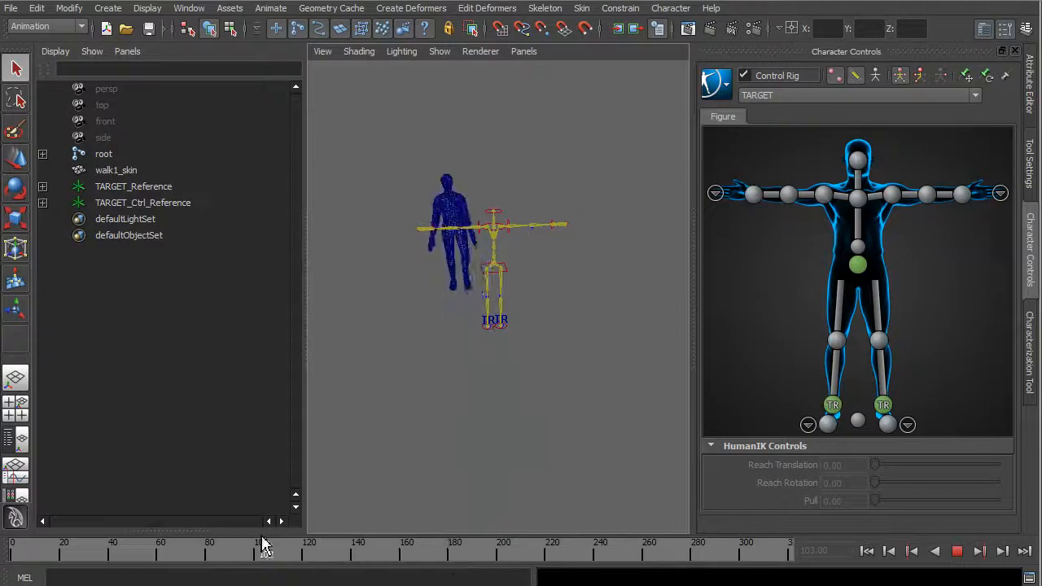
Expand the root skeleton hierarchy down to the thighs and spine2, and display the attributes of the r_hip joint.
click(42, 154)
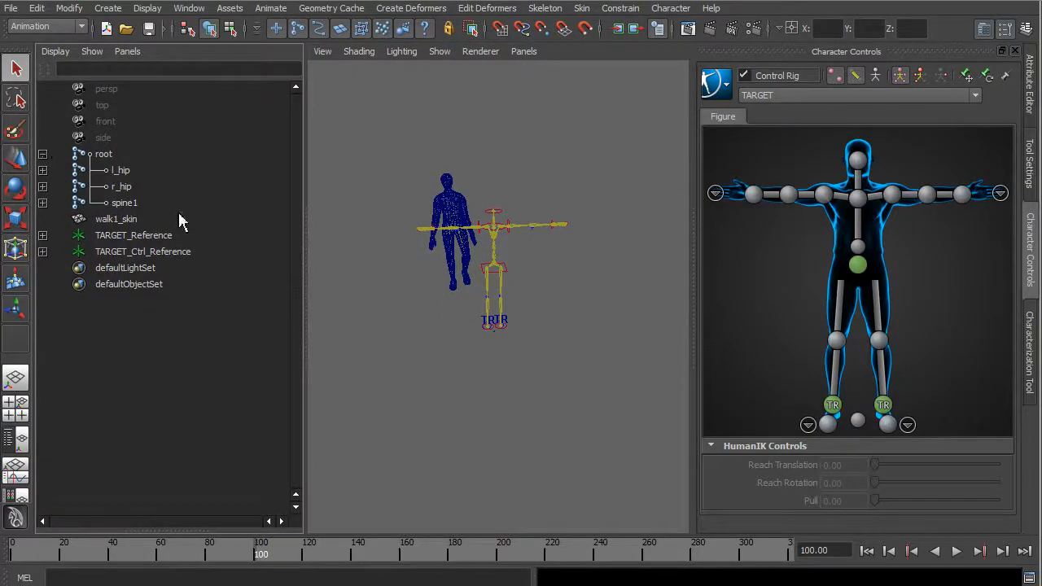
click(42, 202)
click(42, 187)
click(42, 170)
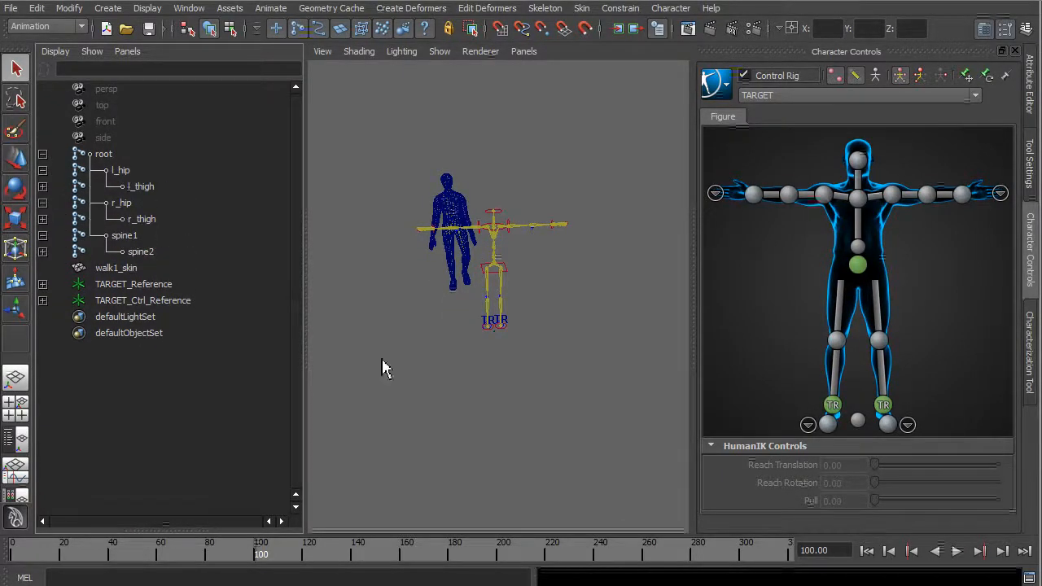
click(156, 204)
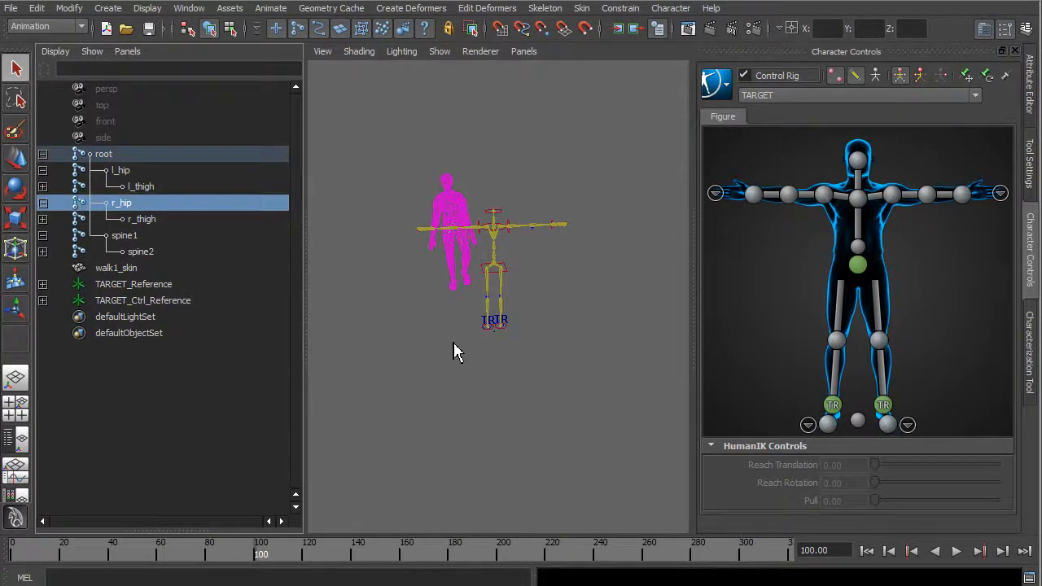
click(1030, 81)
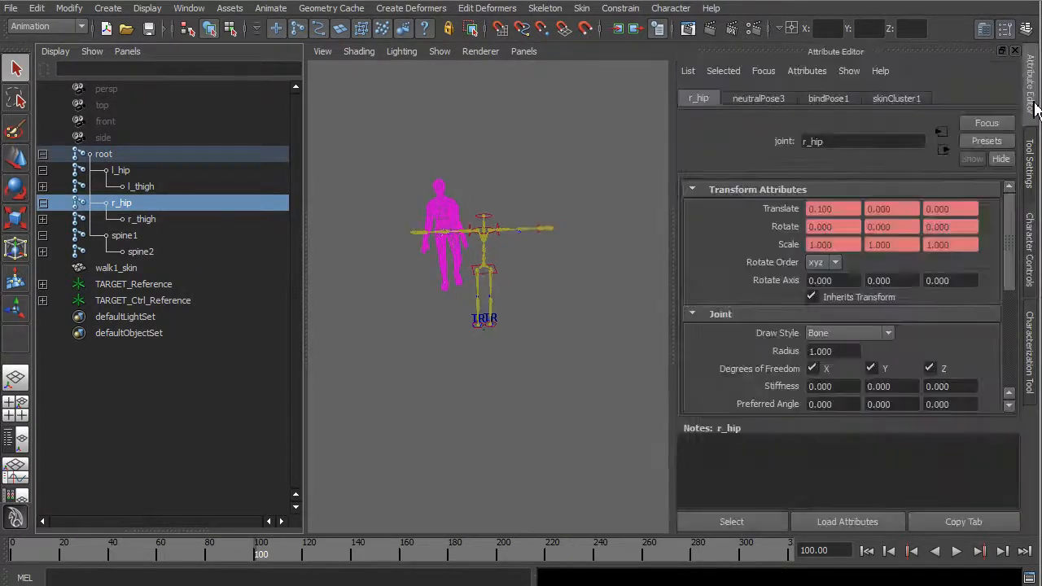
Move to frame 145 and return the walk1_skin mesh to its bind pose.
drag(603, 560, 369, 544)
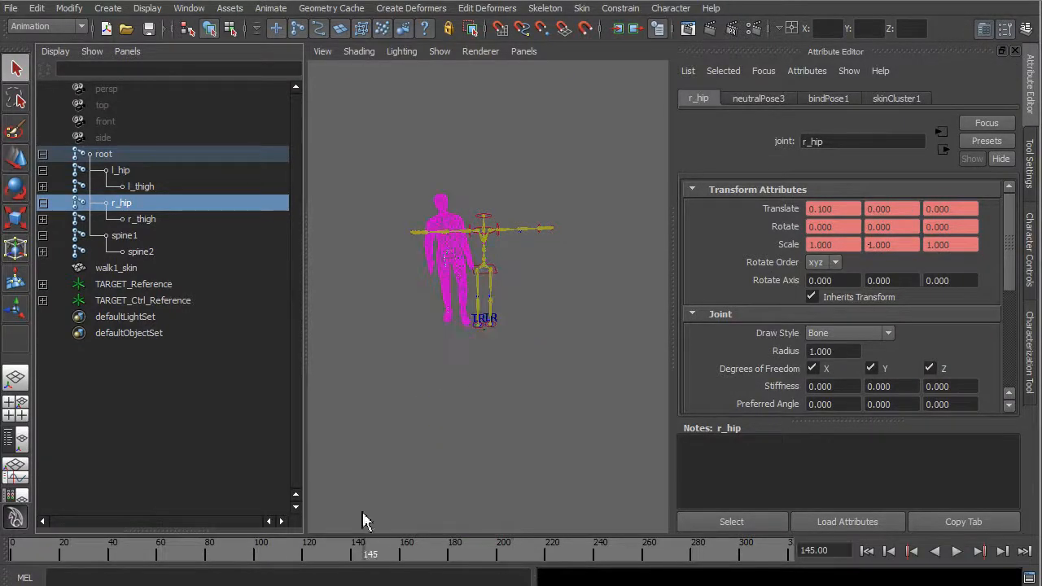
click(472, 281)
alt+right_drag(427, 359, 562, 353)
alt+middle_drag(531, 325, 548, 405)
alt+drag(548, 405, 598, 296)
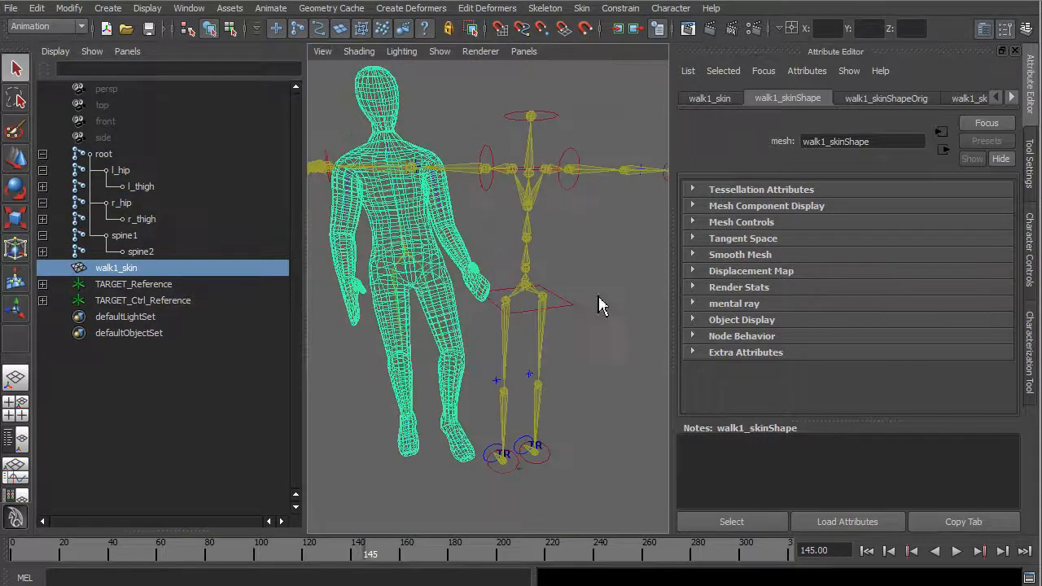
click(585, 8)
click(621, 65)
alt+drag(433, 304, 707, 335)
alt+middle_drag(539, 319, 531, 272)
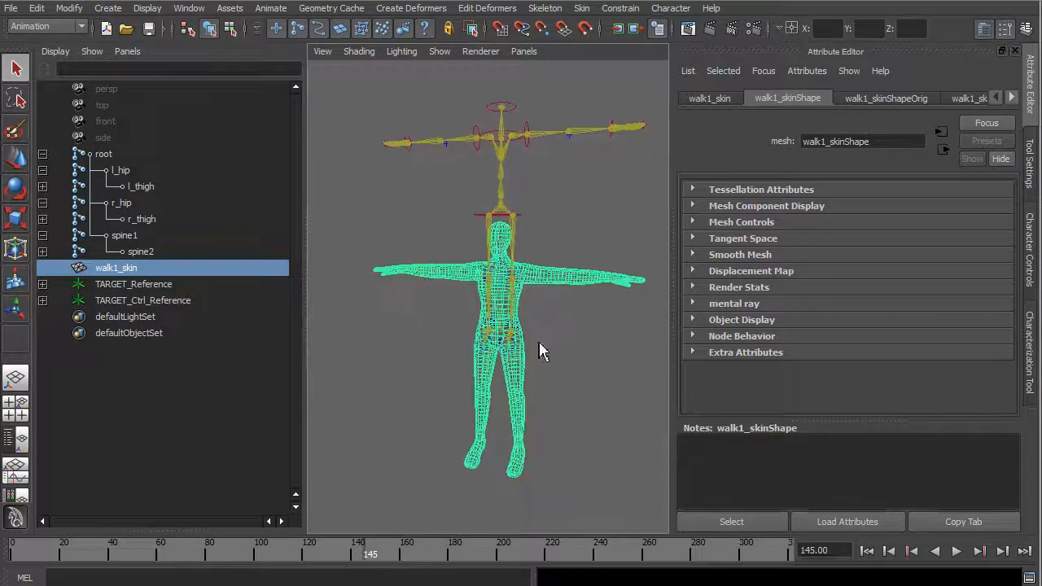
Display the grid temporarily to check how the T-posed character is positioned relative to the ground and its facing direction.
click(149, 10)
click(169, 29)
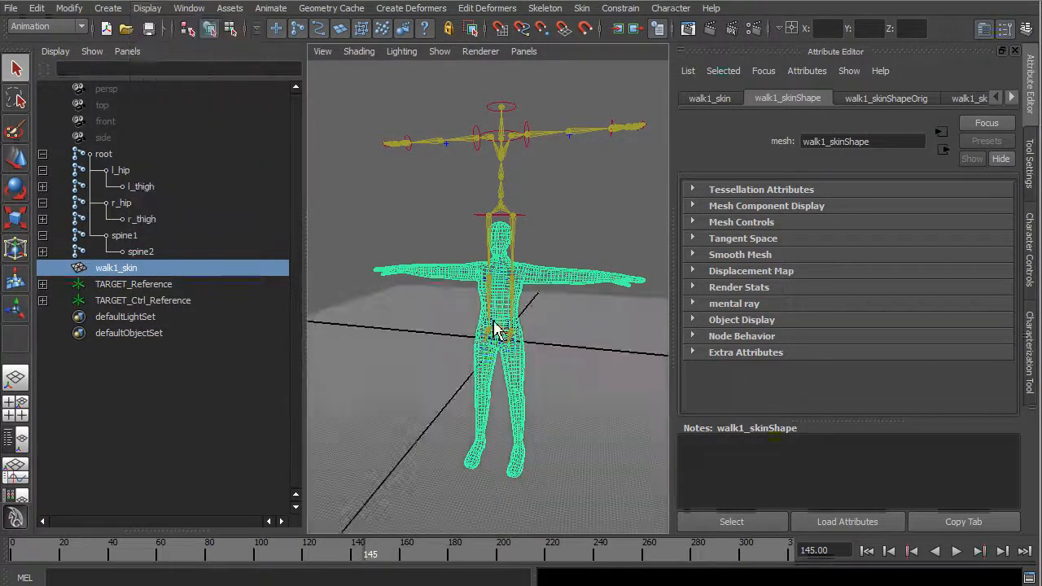
alt+drag(537, 379, 596, 418)
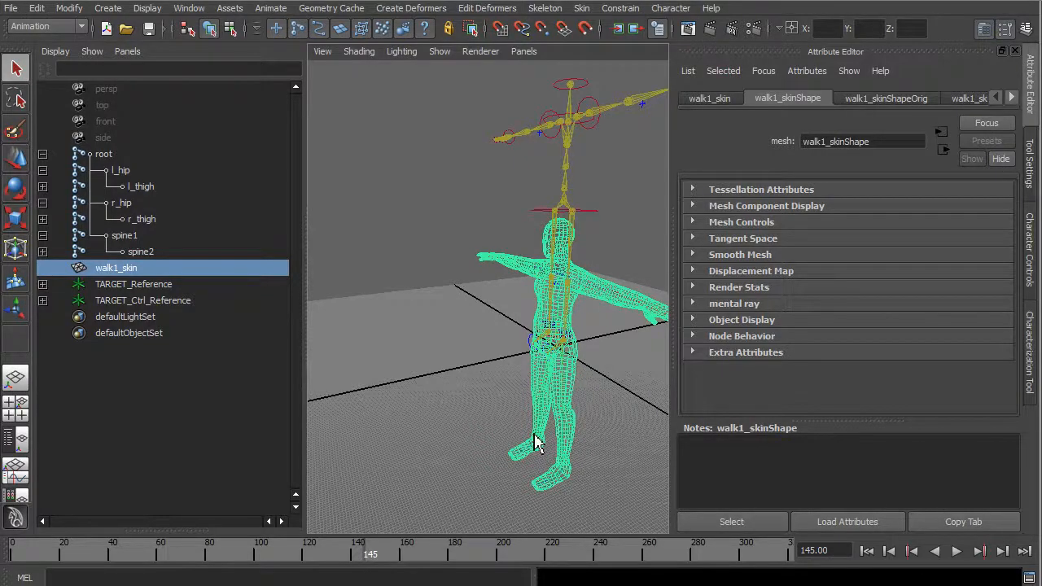
alt+drag(565, 461, 644, 361)
click(150, 9)
click(159, 35)
alt+middle_drag(548, 356, 635, 423)
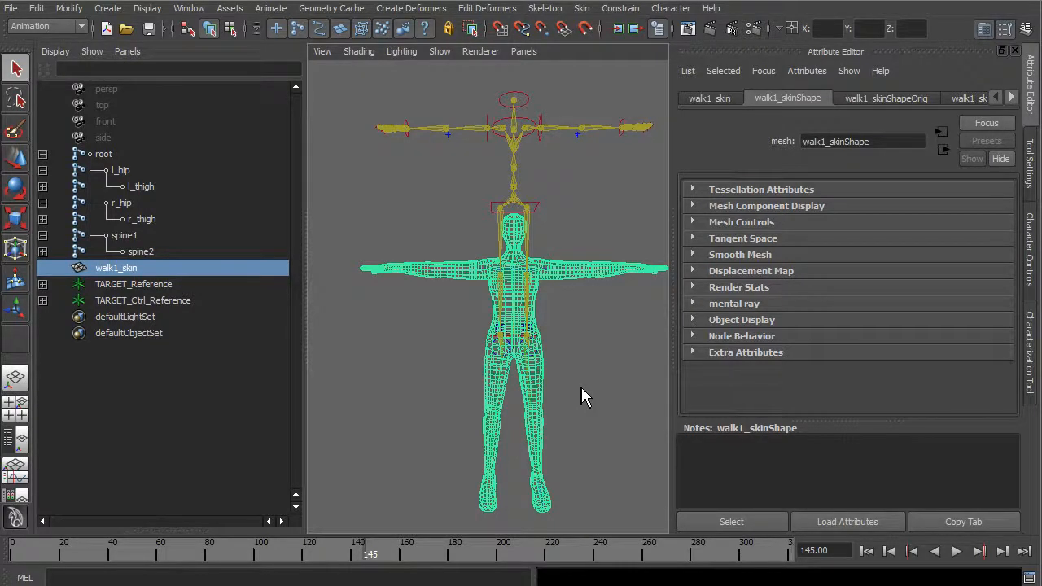
scroll(582, 387, down, 3)
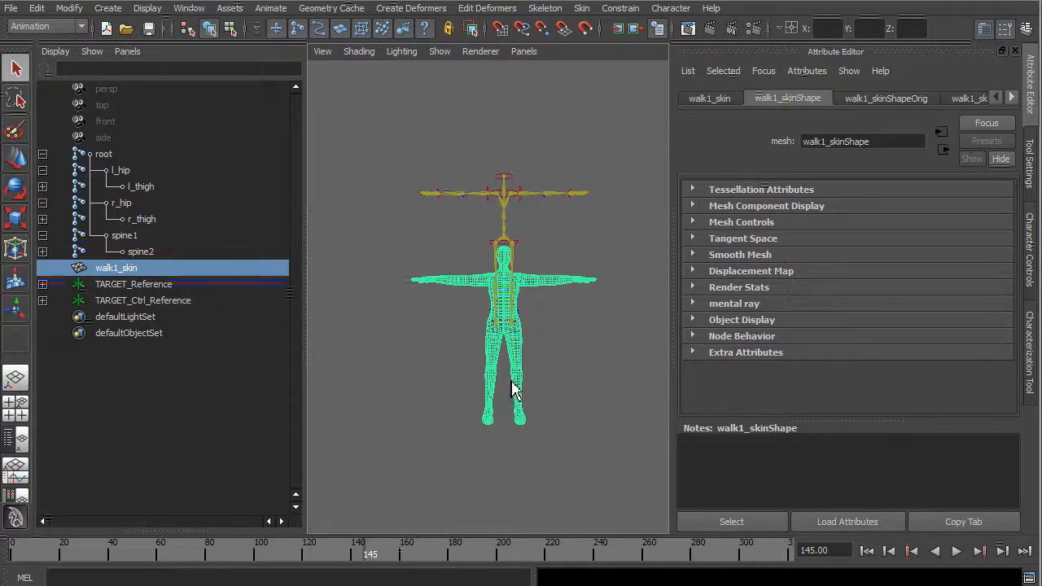
Create a new HumanIK character definition in the Characterization Tool.
click(1030, 253)
click(1036, 347)
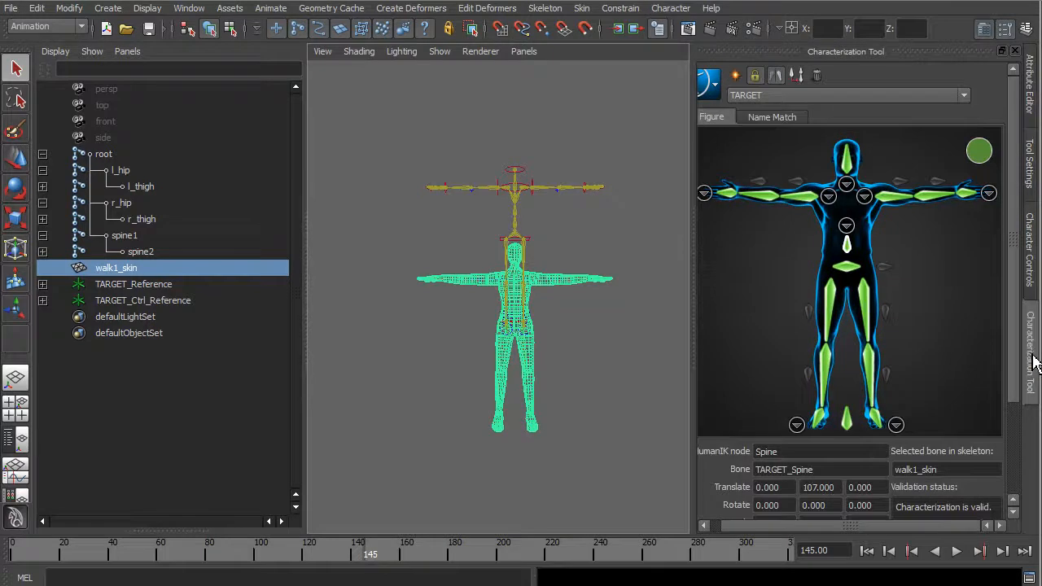
click(717, 85)
mouse_move(766, 93)
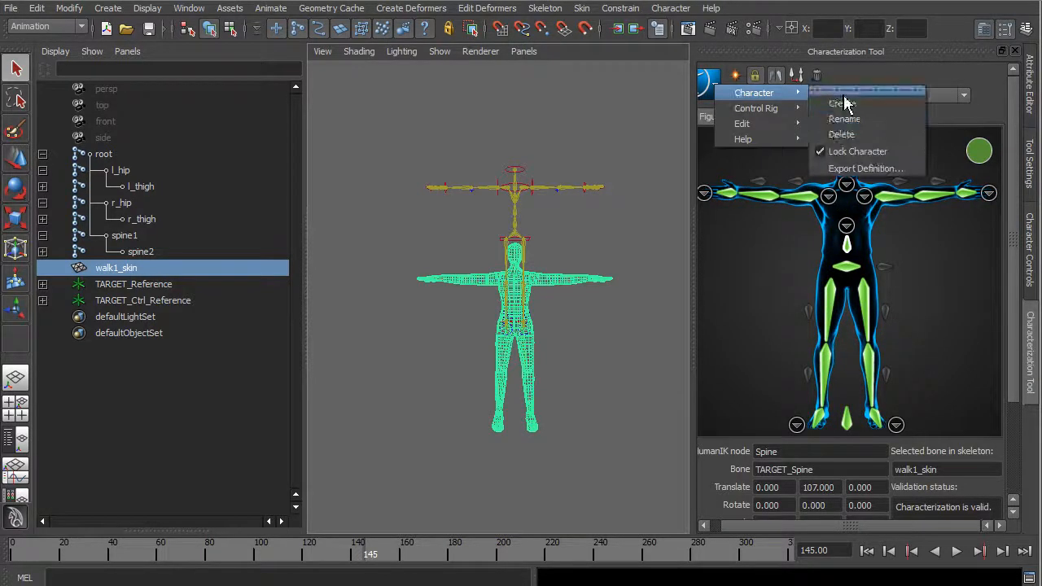
click(844, 109)
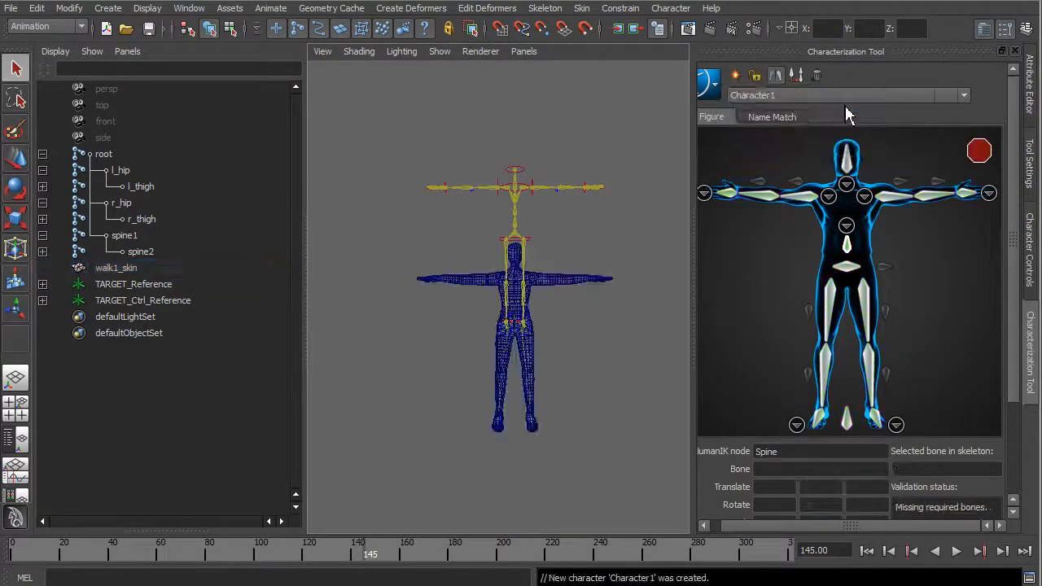
Rename the new character definition to SOURCE.
click(715, 86)
mouse_move(748, 114)
mouse_move(794, 96)
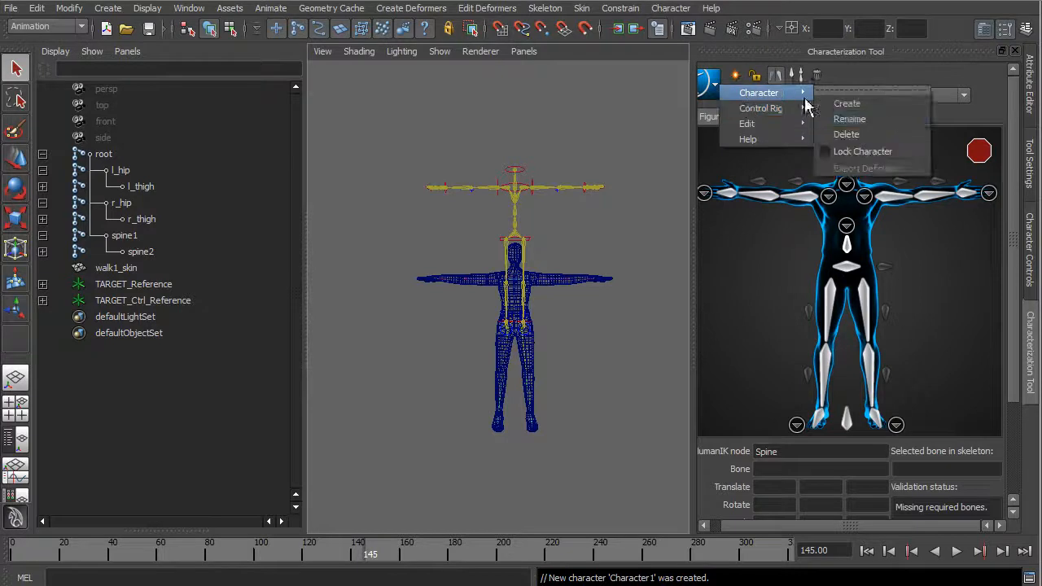
click(870, 122)
text(S)
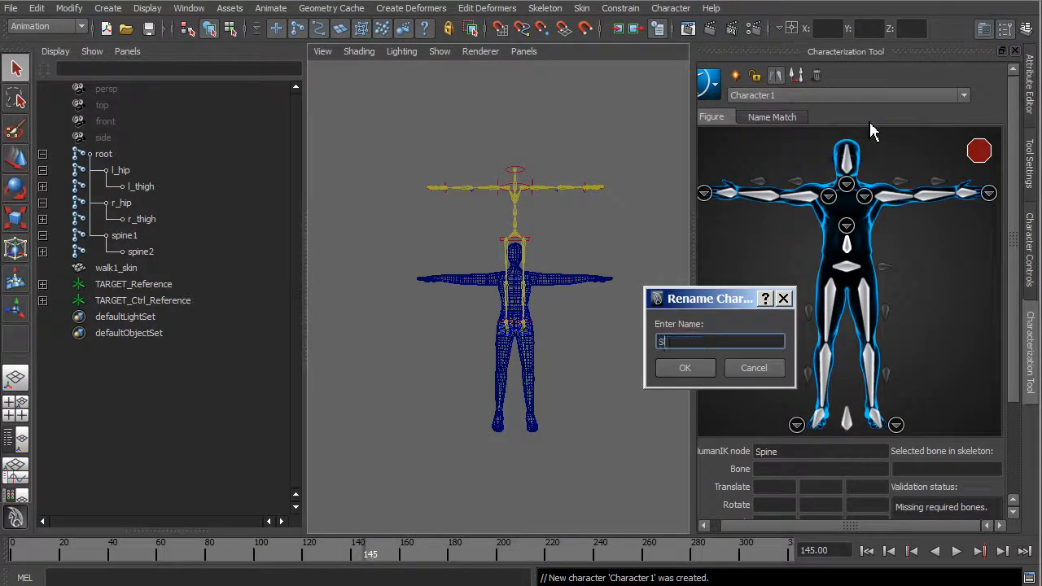
text(OURCE)
key(Return)
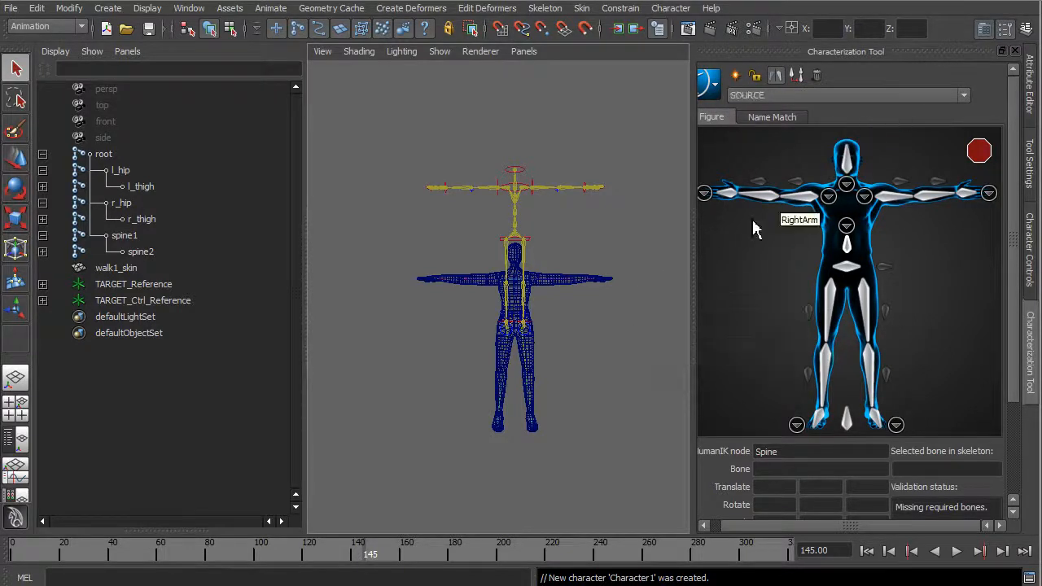
Hide polygon objects in the perspective view so only the skeletons remain displayed.
scroll(565, 329, up, 2)
scroll(568, 329, up, 1)
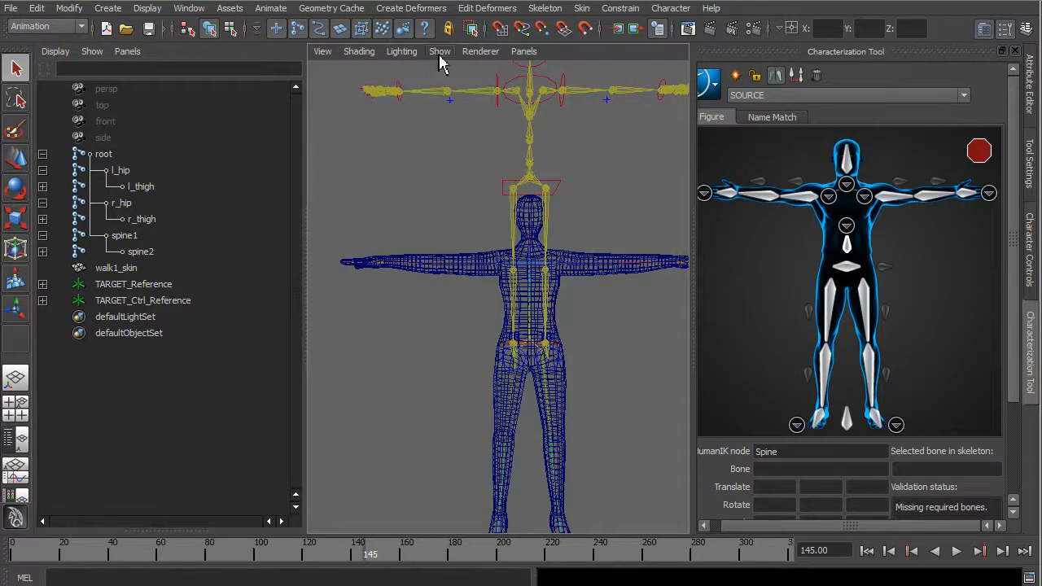
click(439, 51)
click(478, 158)
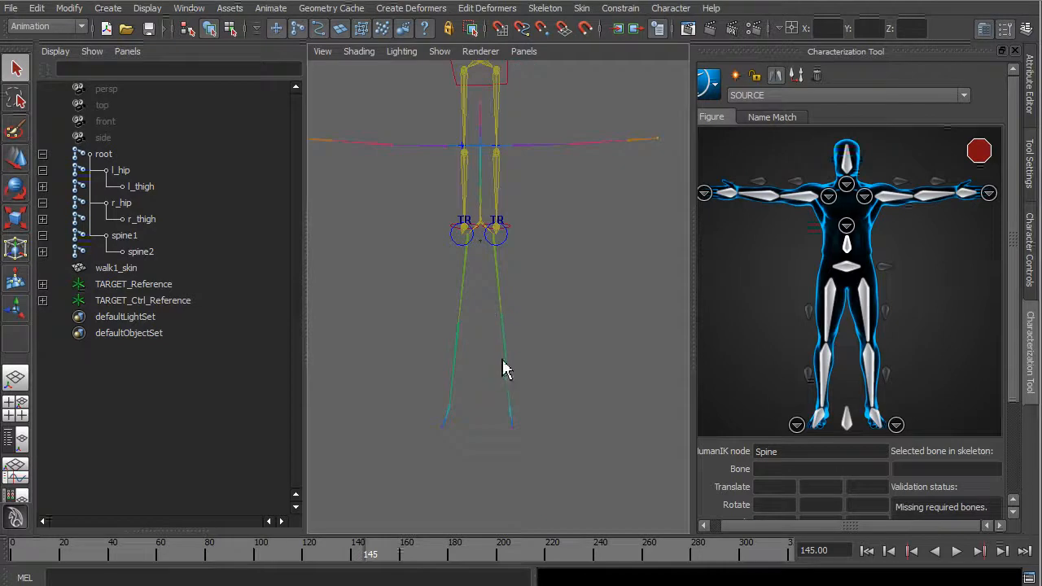
Assign the l_foot joint to the LeftFoot node of the SOURCE character.
scroll(508, 427, up, 4)
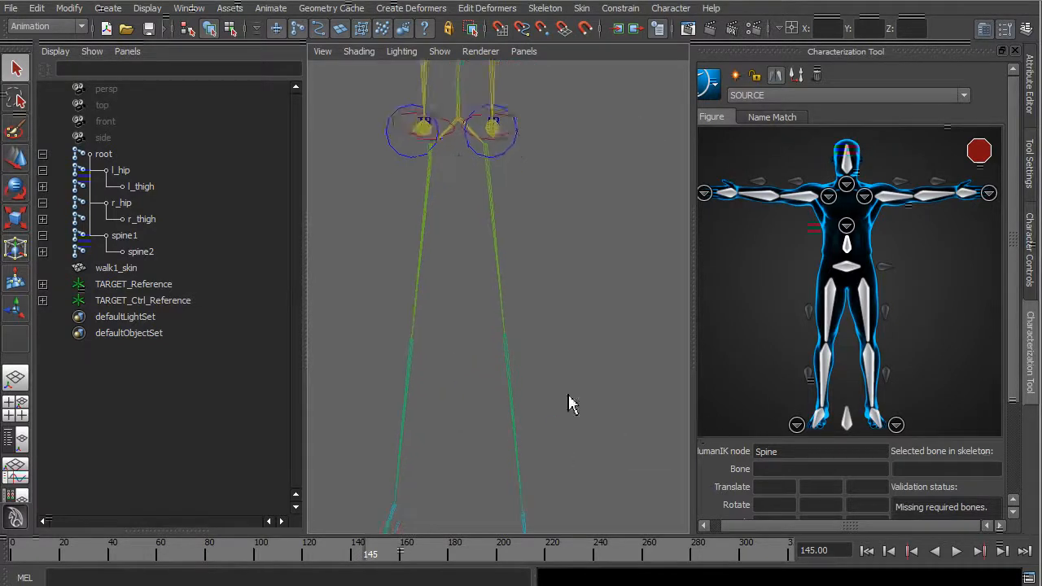
alt+drag(560, 464, 459, 452)
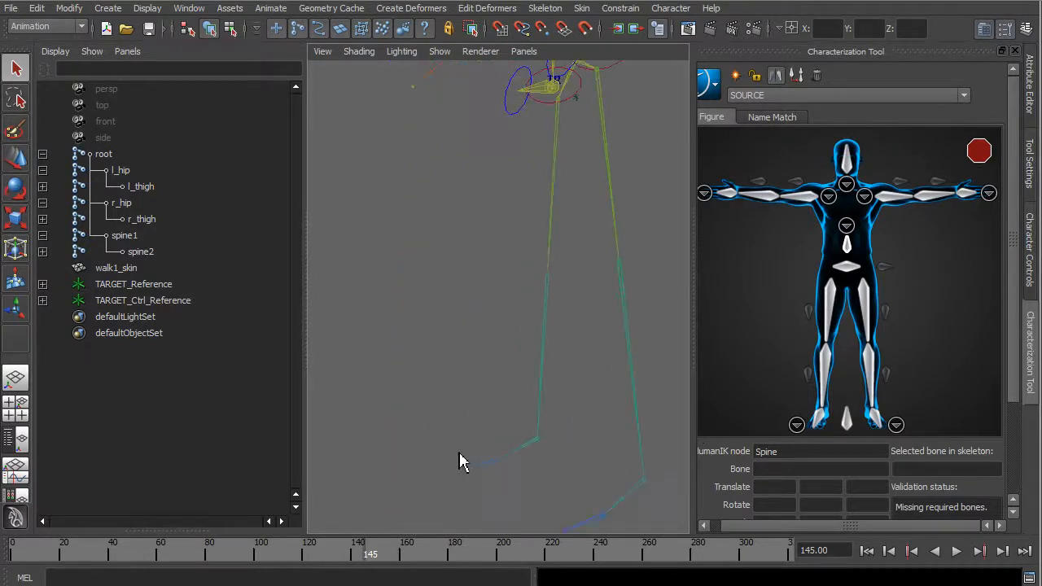
click(631, 493)
right_click(874, 419)
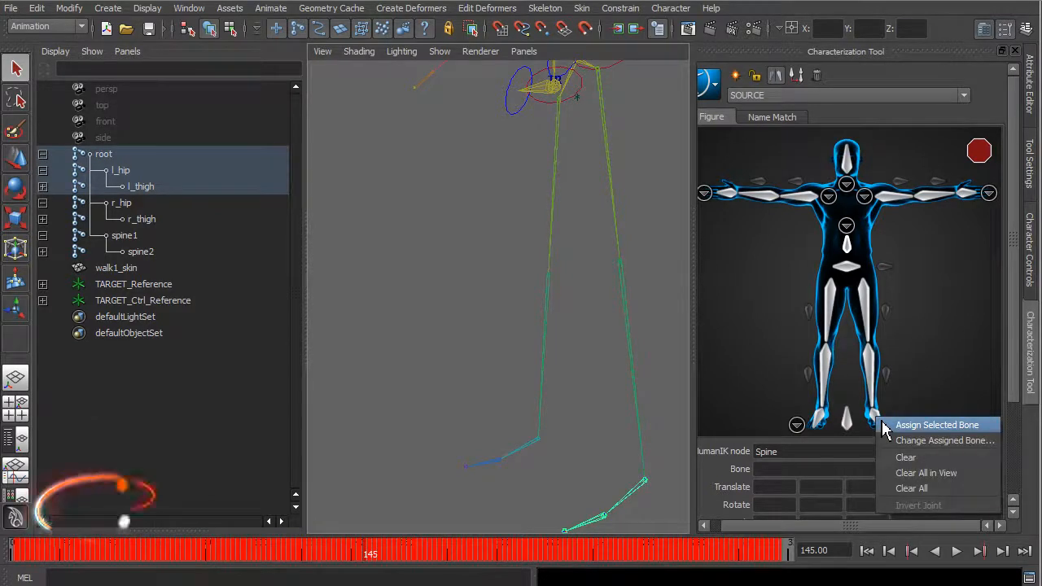
click(928, 427)
Assign the l_knee joint to LeftLeg and the l_thigh joint to LeftUpLeg.
click(620, 262)
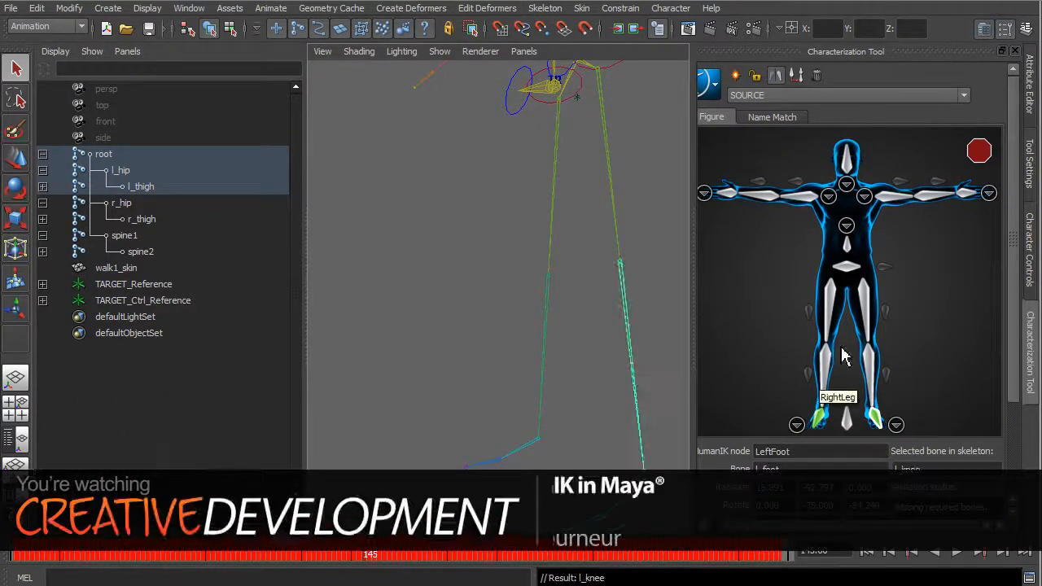
right_click(874, 367)
click(879, 371)
key(Up)
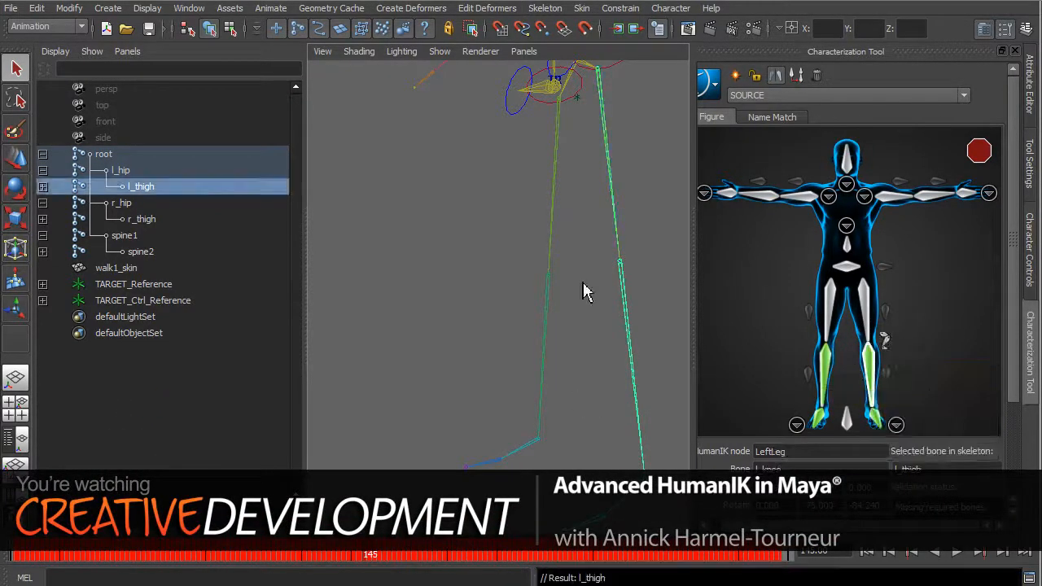
right_click(865, 301)
click(896, 298)
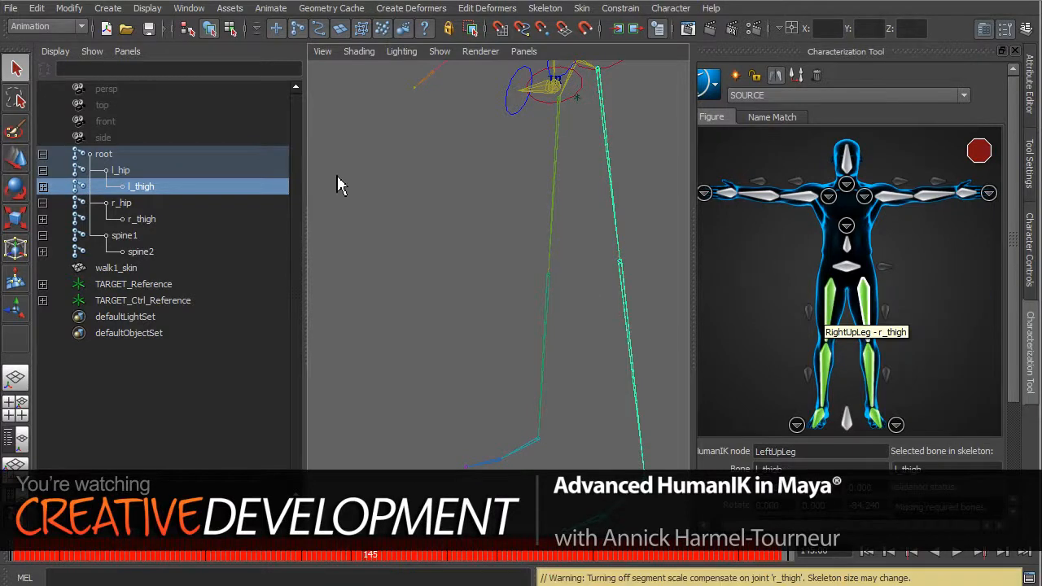
Assign the root joint to Hips and the spine1 joint to Spine.
click(106, 159)
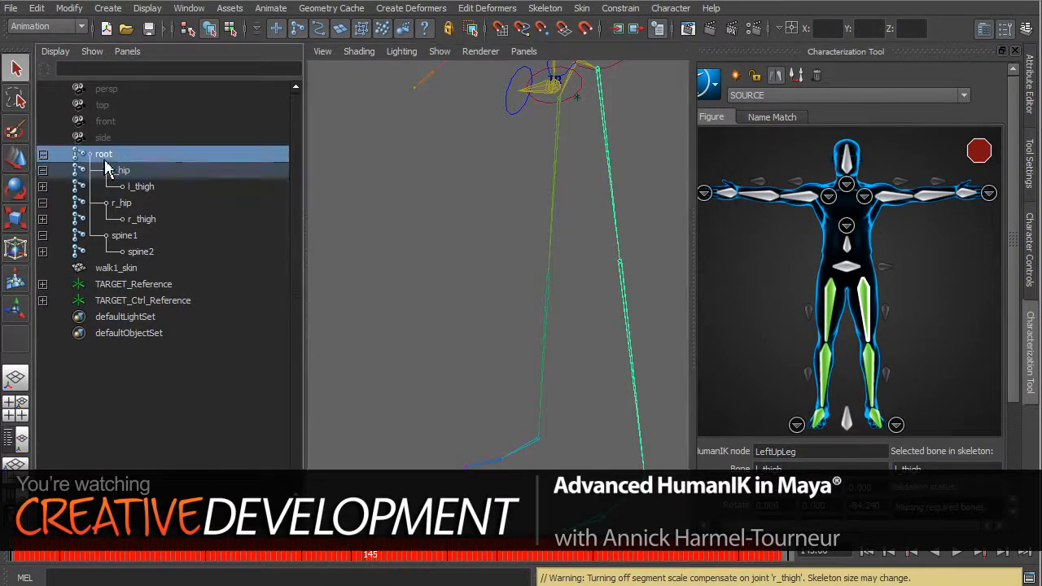
right_click(849, 272)
click(865, 277)
alt+drag(421, 278, 448, 111)
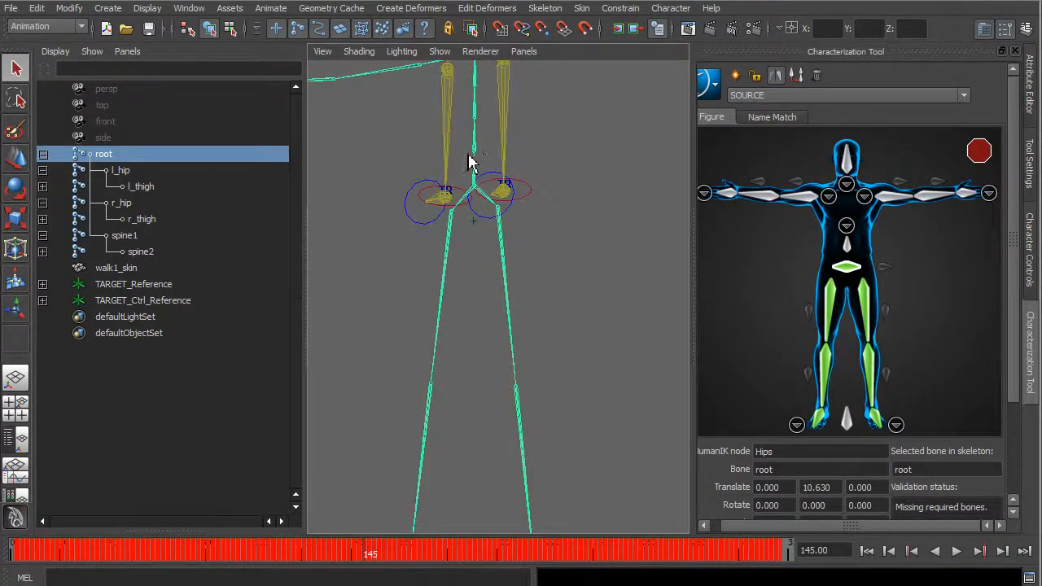
click(122, 235)
right_click(846, 244)
click(853, 260)
Assign the l_shoulder joint to the LeftArm node.
alt+middle_drag(409, 285, 374, 368)
click(560, 113)
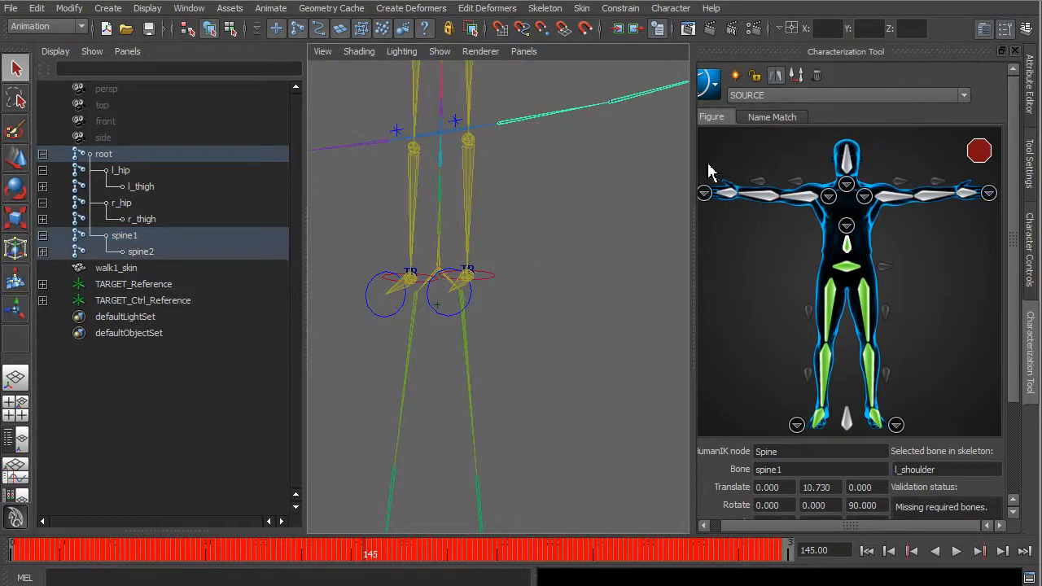
right_click(897, 195)
click(899, 204)
Assign the l_elbow joint to the LeftForeArm node.
alt+middle_drag(432, 264, 285, 257)
alt+drag(423, 301, 512, 322)
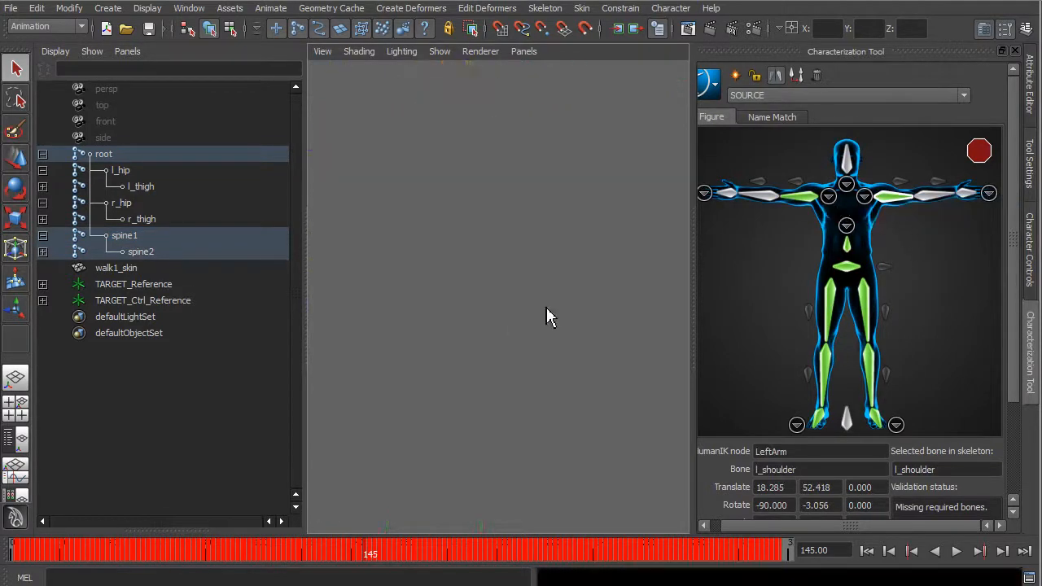
alt+right_drag(512, 322, 481, 219)
click(479, 189)
right_click(934, 195)
click(937, 205)
Try to assign the l_hand_End joint to the LeftHand node.
alt+middle_drag(573, 256, 538, 284)
alt+right_drag(359, 175, 413, 216)
alt+middle_drag(413, 216, 665, 327)
alt+drag(664, 327, 590, 407)
alt+middle_drag(664, 181, 508, 210)
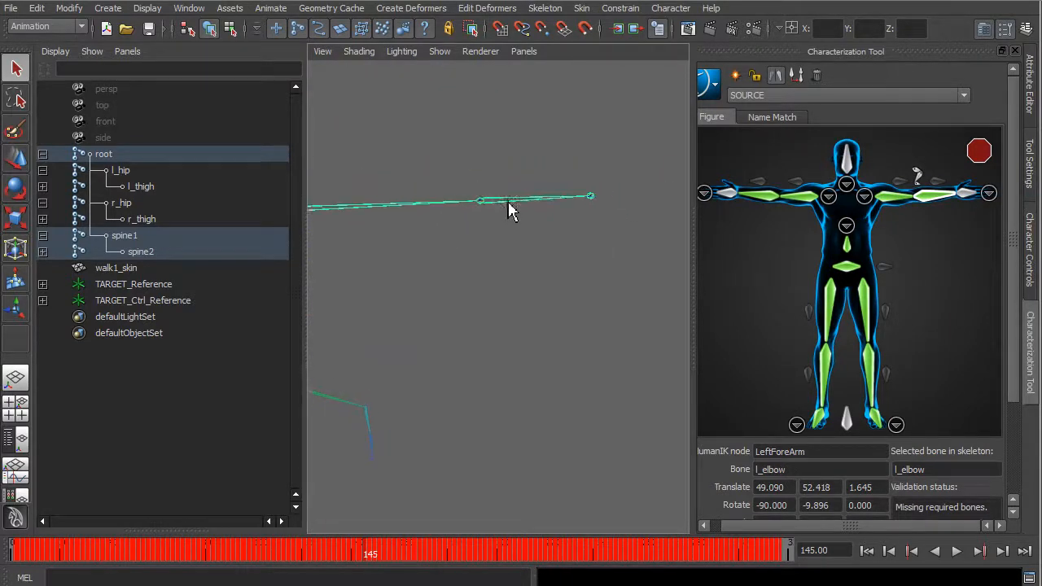
click(600, 196)
right_click(969, 195)
click(998, 203)
scroll(552, 265, down, 4)
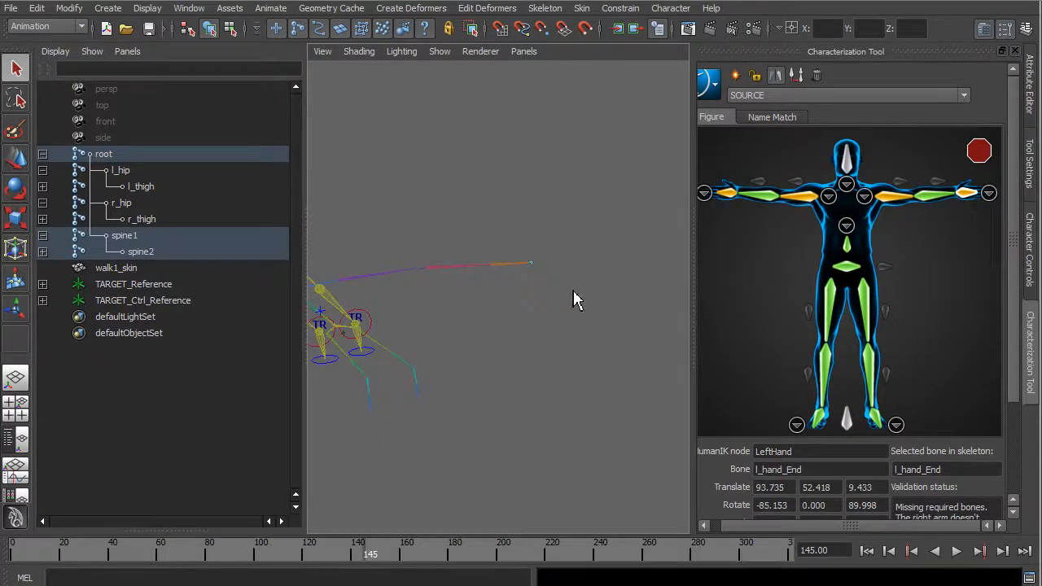
key(ctrl+z)
key(ctrl+z)
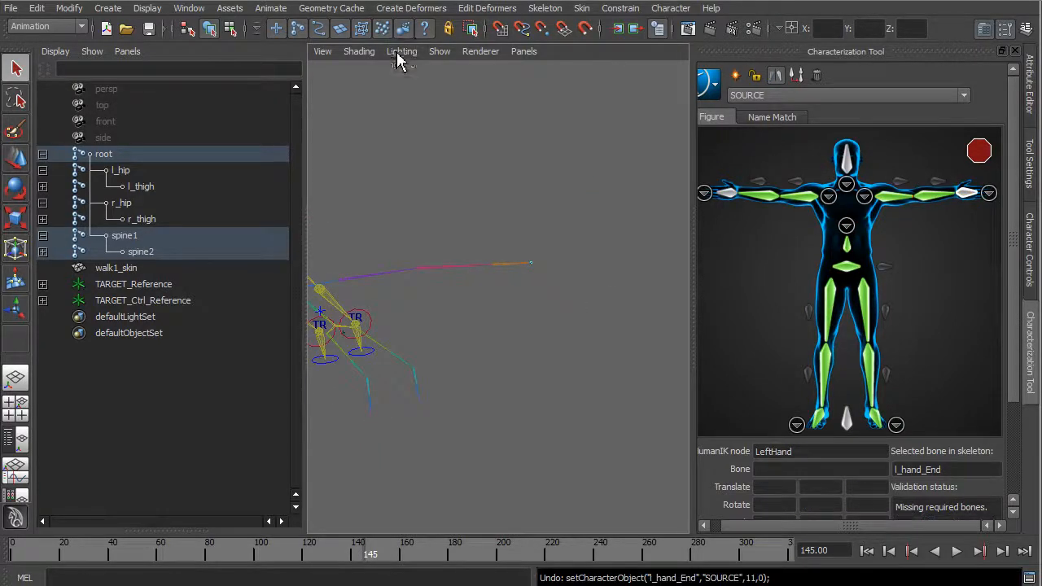
Assign the l_hand joint to LeftHand, with polygons shown only for reference while working on it.
click(444, 54)
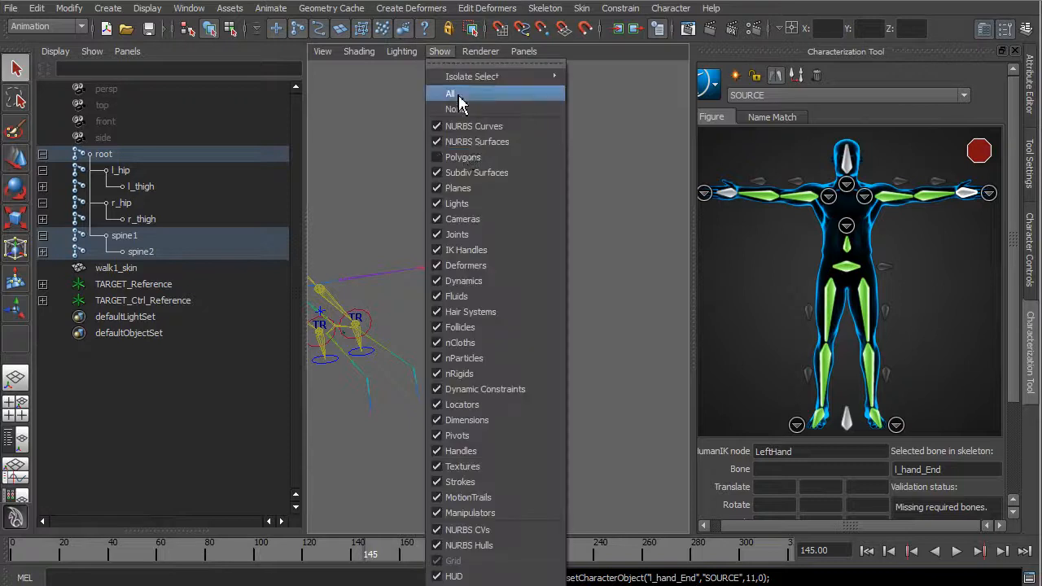
click(437, 161)
click(508, 275)
right_click(972, 201)
click(997, 204)
click(444, 58)
click(482, 162)
Assign the head joint to the Head node of the SOURCE character.
alt+drag(493, 213, 600, 179)
scroll(541, 232, up, 2)
click(529, 205)
right_click(854, 169)
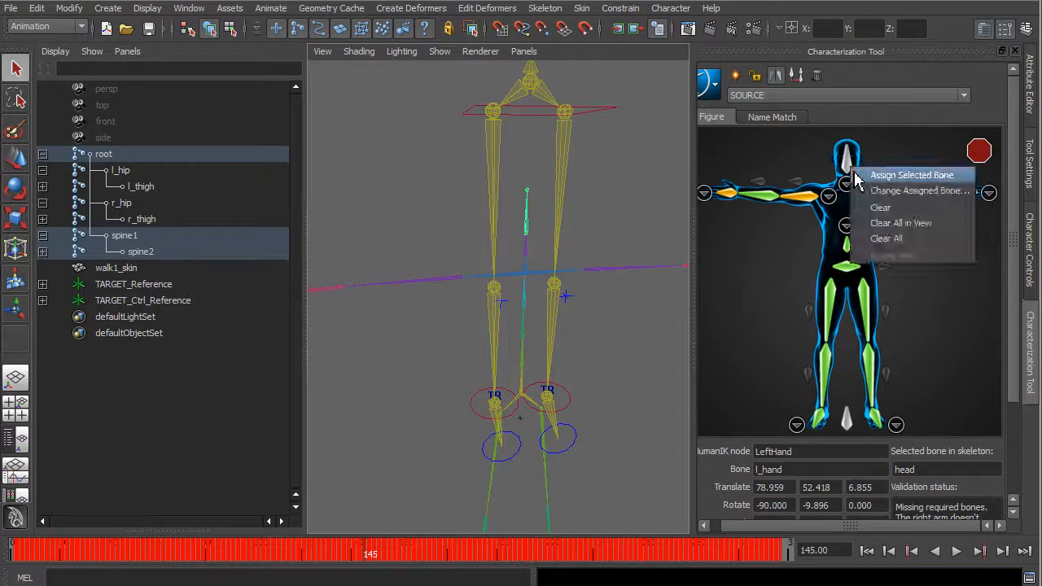
click(860, 176)
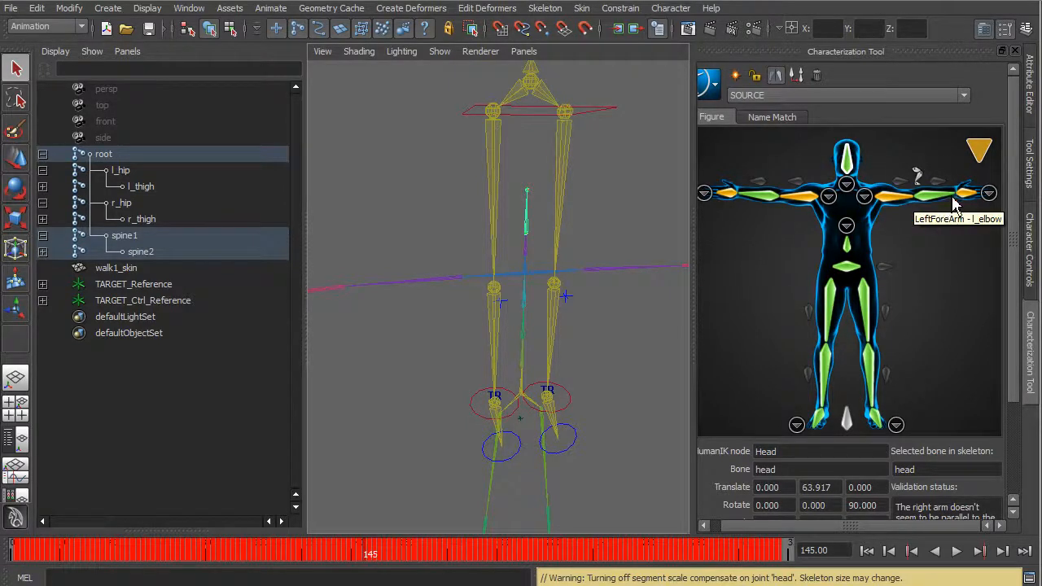
Check the SOURCE character's validation status for the arms and review its joint assignments in the name match list.
mouse_move(979, 169)
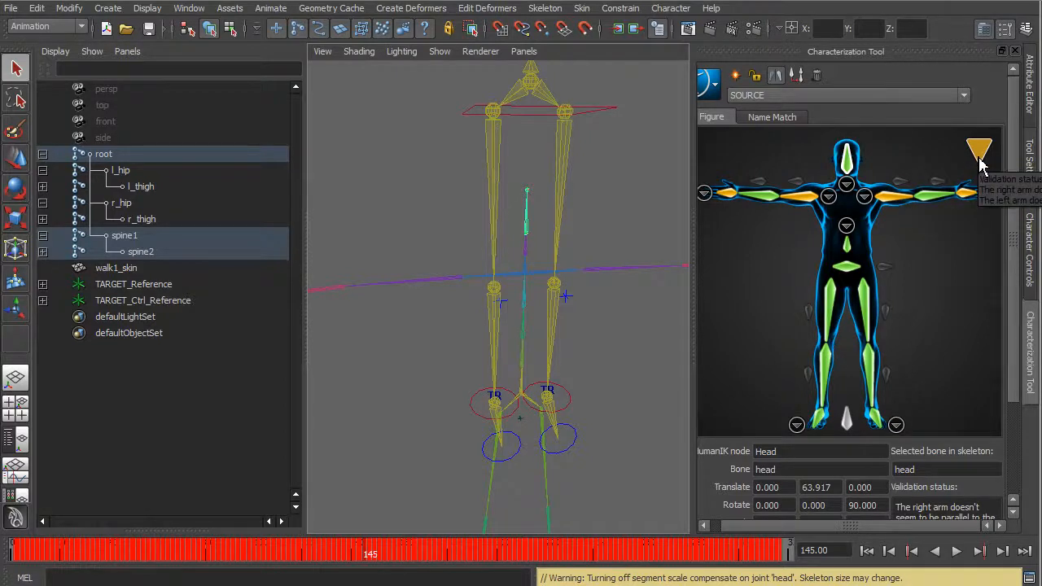
mouse_move(491, 354)
alt+mouse_down()
mouse_move(432, 345)
mouse_move(495, 379)
mouse_move(499, 399)
mouse_move(501, 359)
mouse_move(474, 356)
alt+mouse_up()
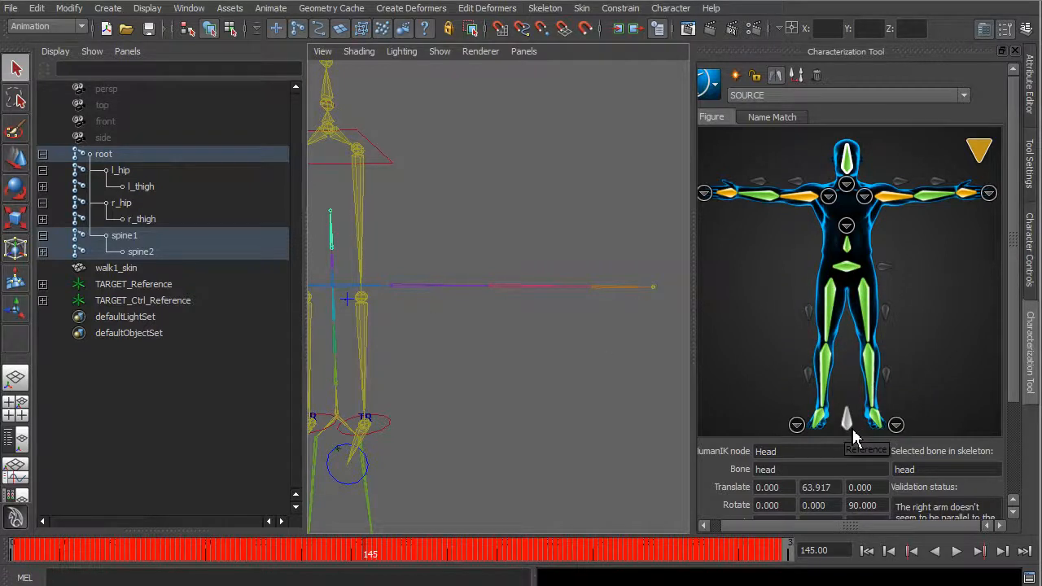
click(774, 119)
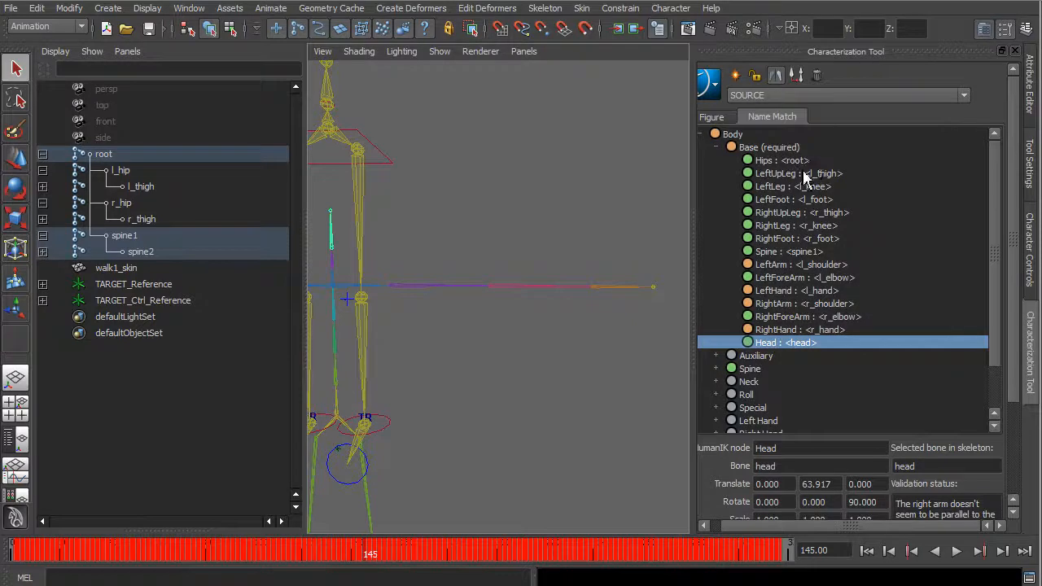
click(715, 122)
Lock the SOURCE character's characterization and clear the joint selection.
scroll(520, 324, down, 3)
alt+middle_drag(518, 328, 543, 261)
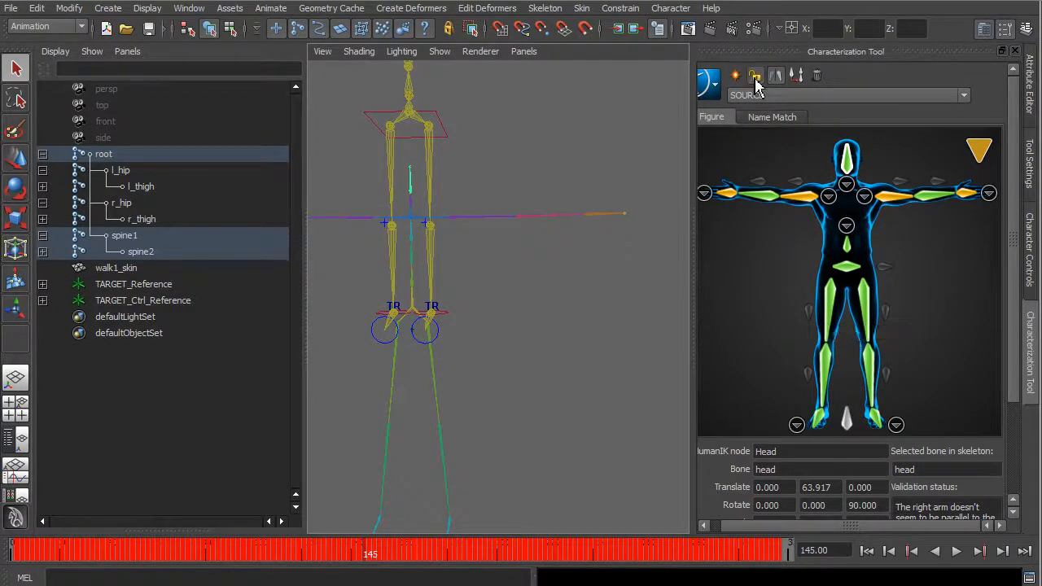
click(638, 268)
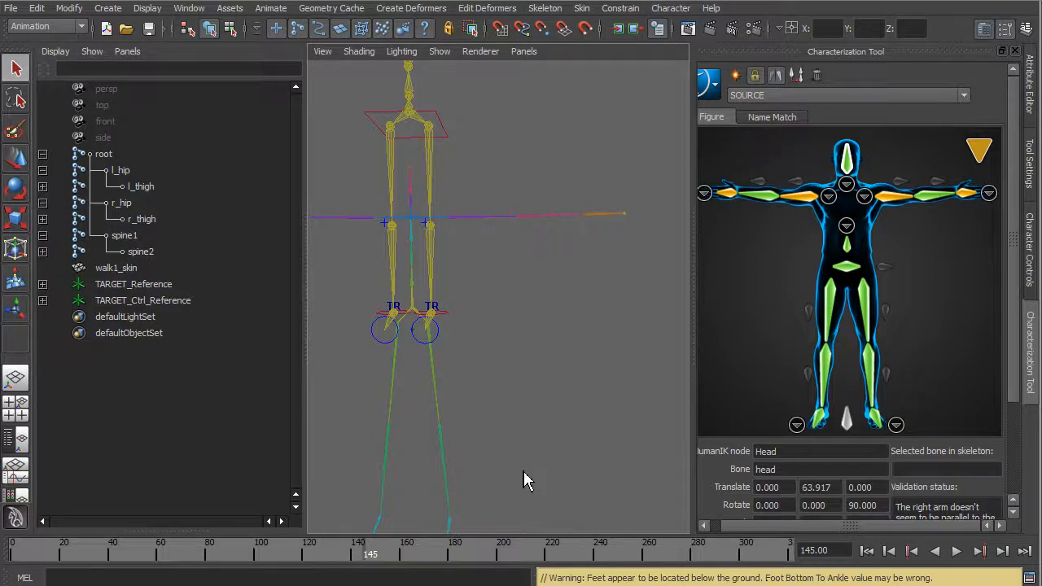
Collapse the root joint hierarchy and scrub the timeline to frame 179 to inspect the source skeleton's motion beside the target rig.
alt+drag(539, 430, 546, 422)
alt+right_drag(546, 424, 480, 429)
alt+drag(480, 429, 523, 431)
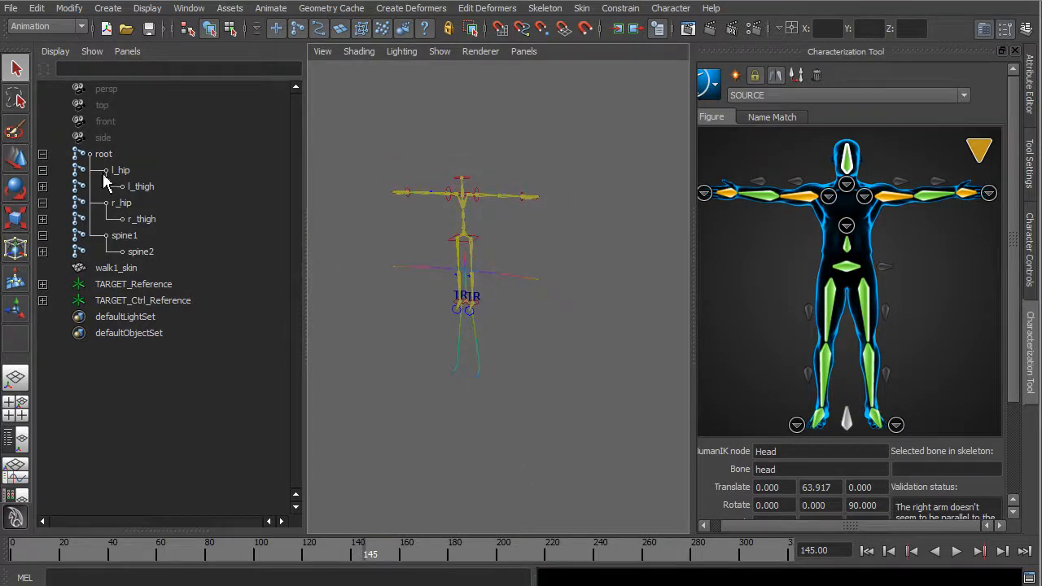
click(44, 155)
drag(344, 551, 453, 554)
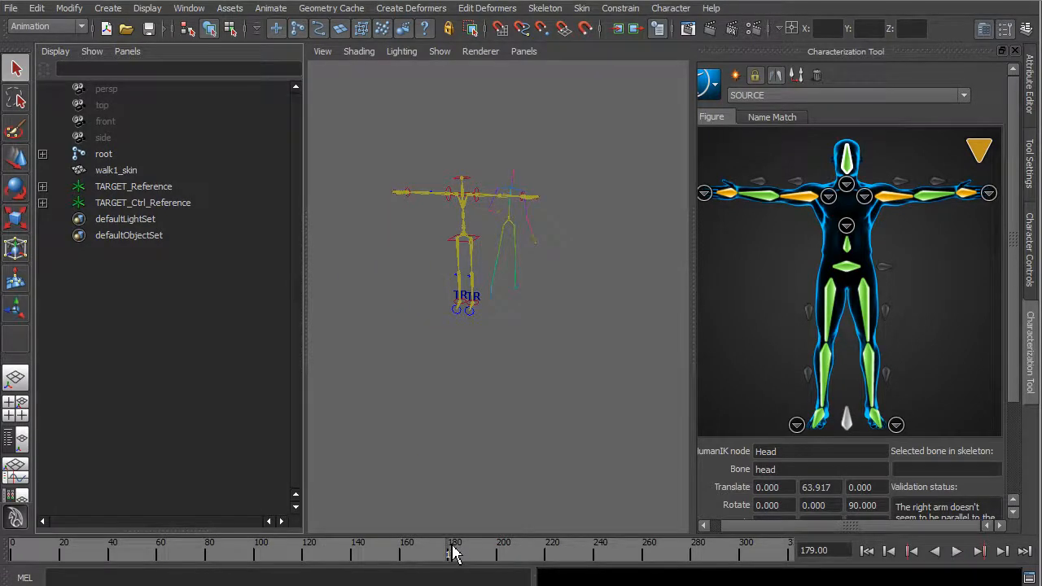
alt+drag(489, 340, 391, 405)
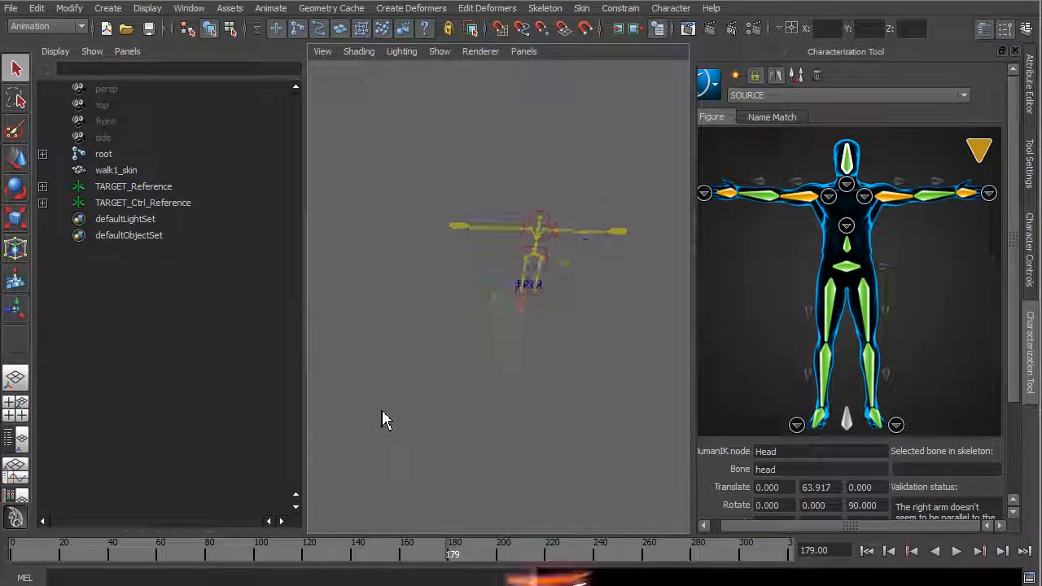